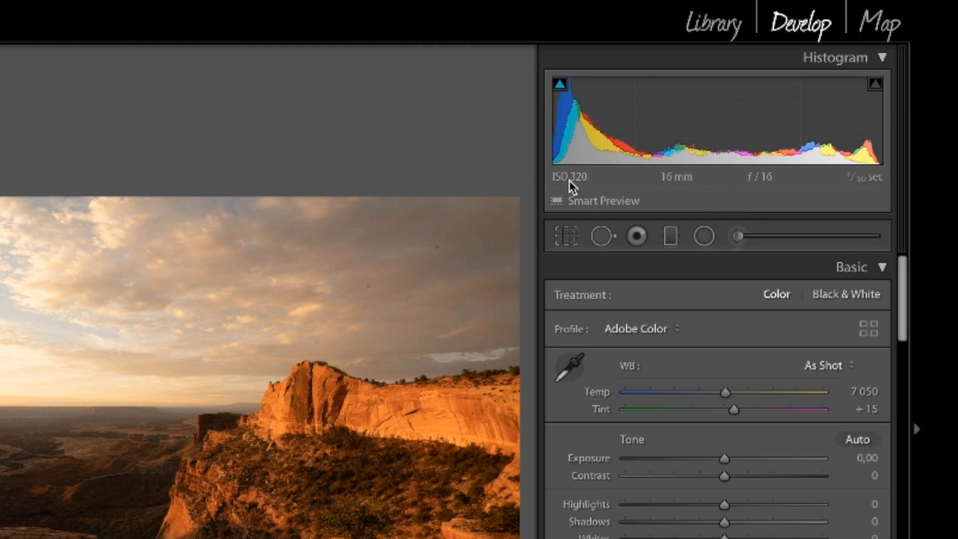
# - Examine the unedited canyon photo up close, including the sunlit cliff, the dark foreground and the dust spots in the sky
pyautogui.click(253, 436)
pyautogui.click(253, 437)
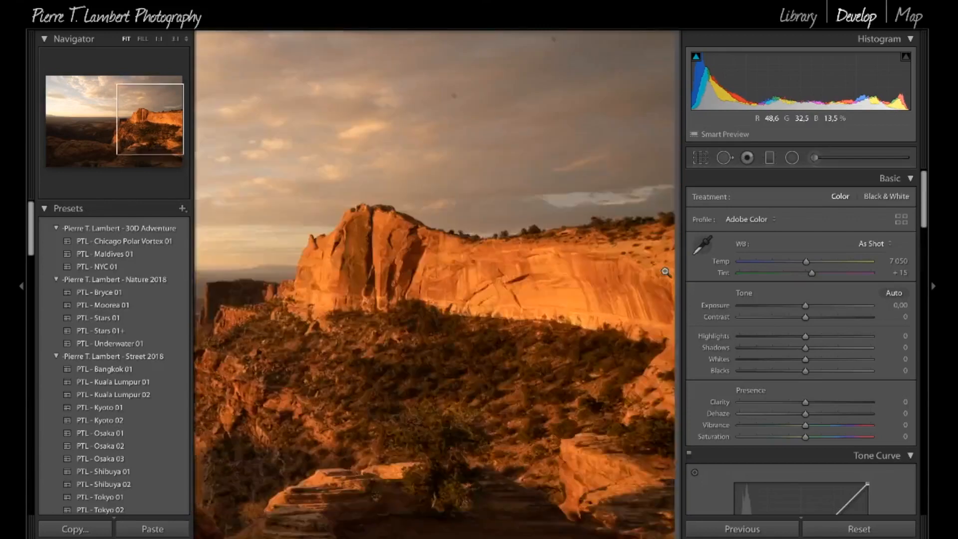
pyautogui.click(648, 258)
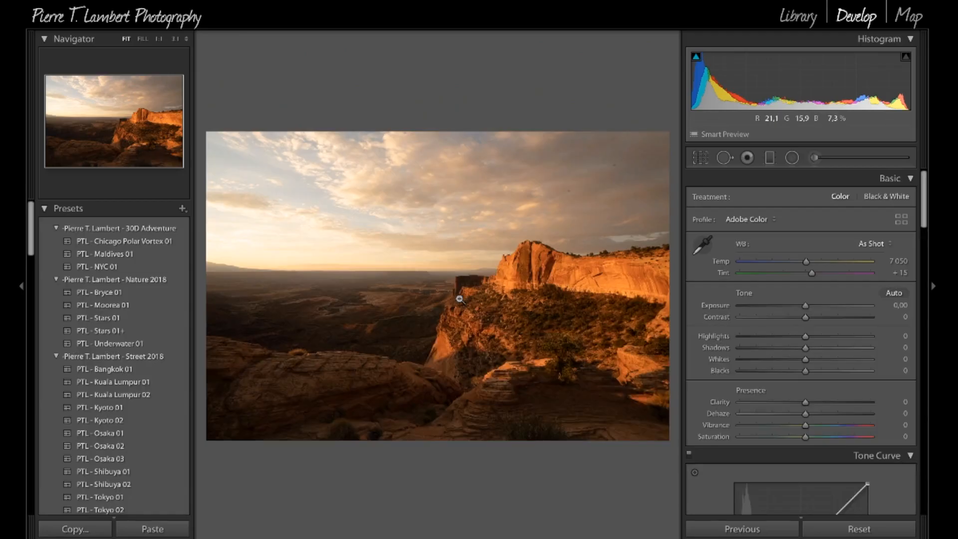
pyautogui.click(404, 303)
pyautogui.click(435, 301)
pyautogui.click(443, 278)
pyautogui.click(437, 299)
pyautogui.click(532, 393)
pyautogui.click(517, 420)
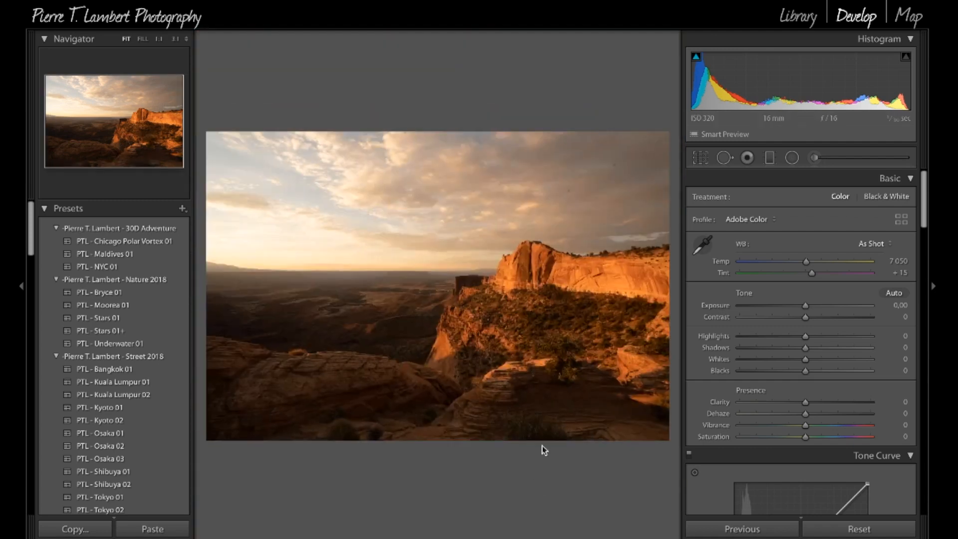
pyautogui.moveTo(496, 239); pyautogui.dragTo(491, 278)
pyautogui.click(568, 211)
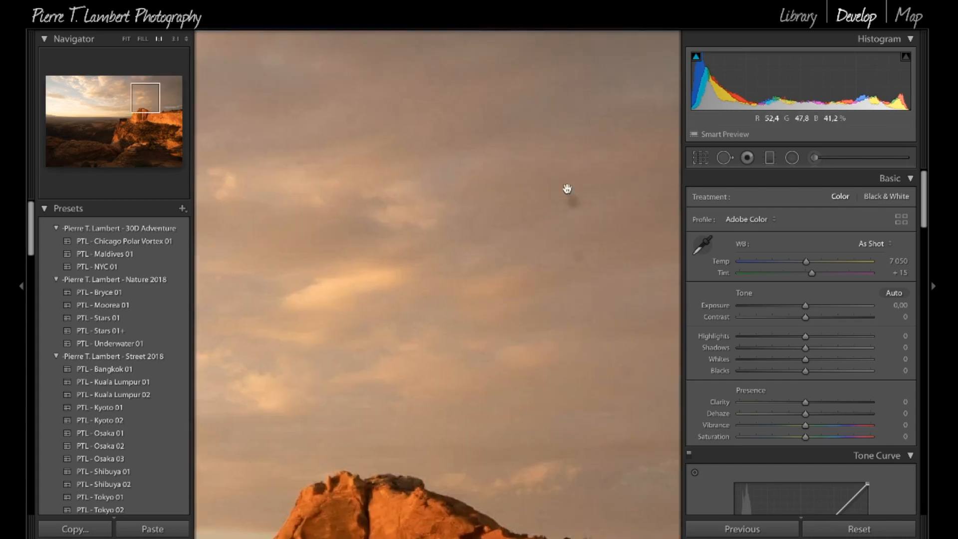
pyautogui.click(571, 193)
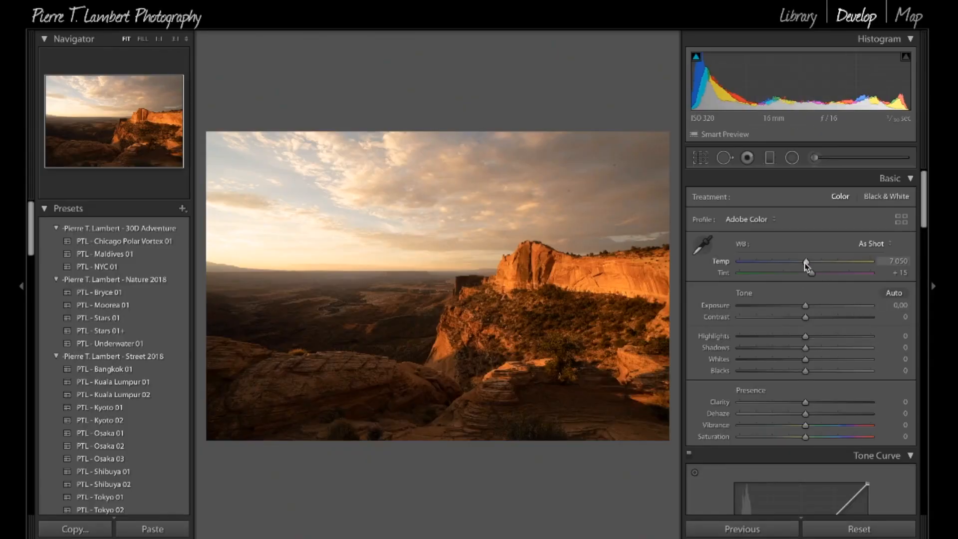
# - Try the Daylight white balance preset on the photo
pyautogui.click(872, 247)
pyautogui.click(873, 260)
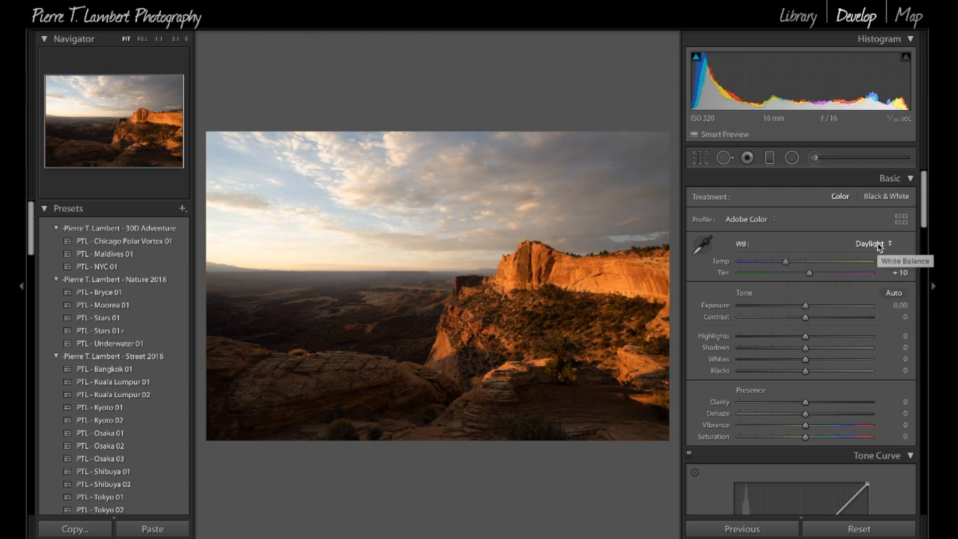
pyautogui.click(880, 246)
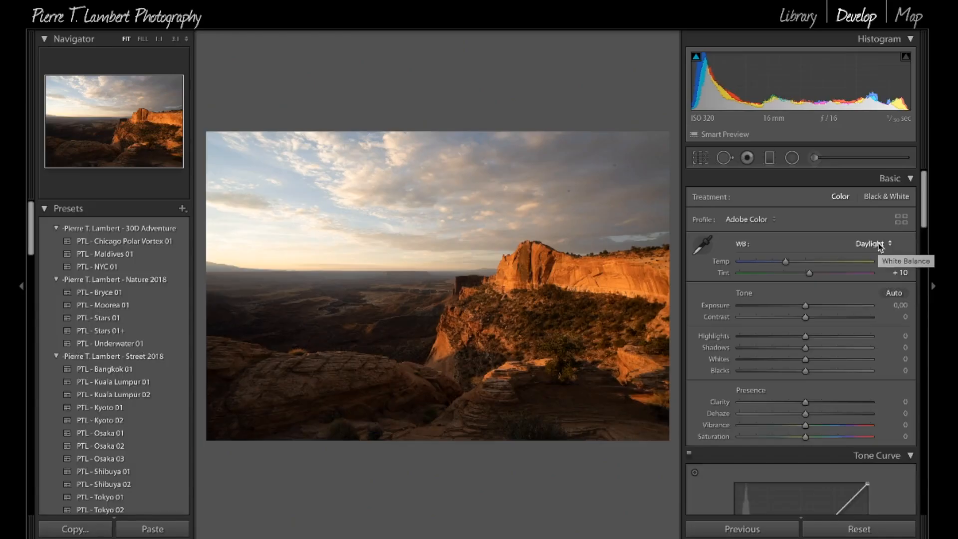
# - Apply the Cloudy white balance preset and raise the temperature to 6745
pyautogui.click(879, 245)
pyautogui.click(871, 253)
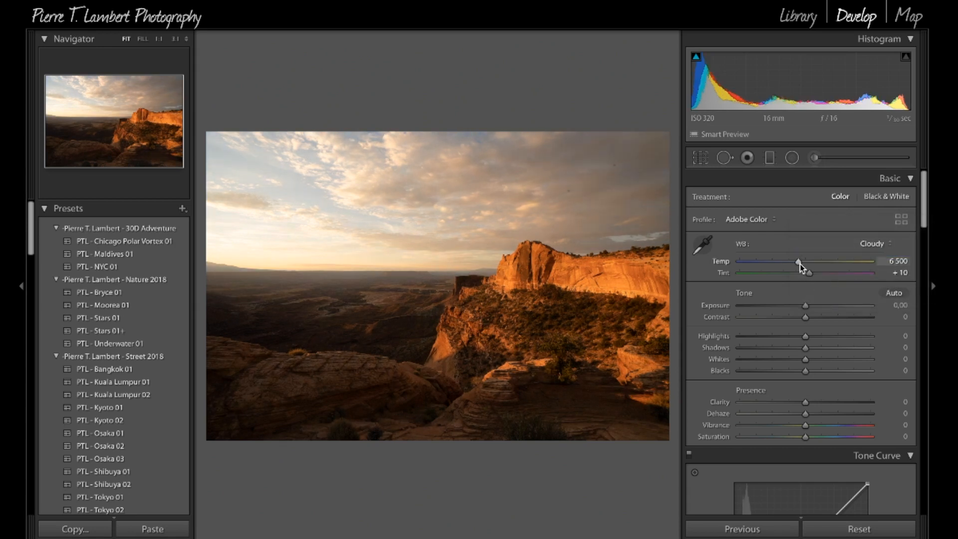
pyautogui.moveTo(800, 264); pyautogui.dragTo(802, 265)
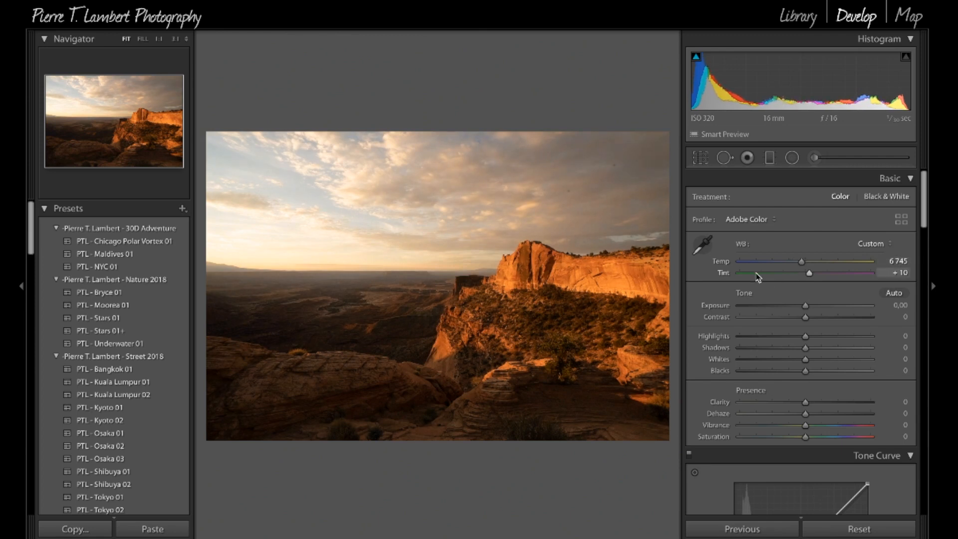
pyautogui.click(466, 223)
pyautogui.click(518, 280)
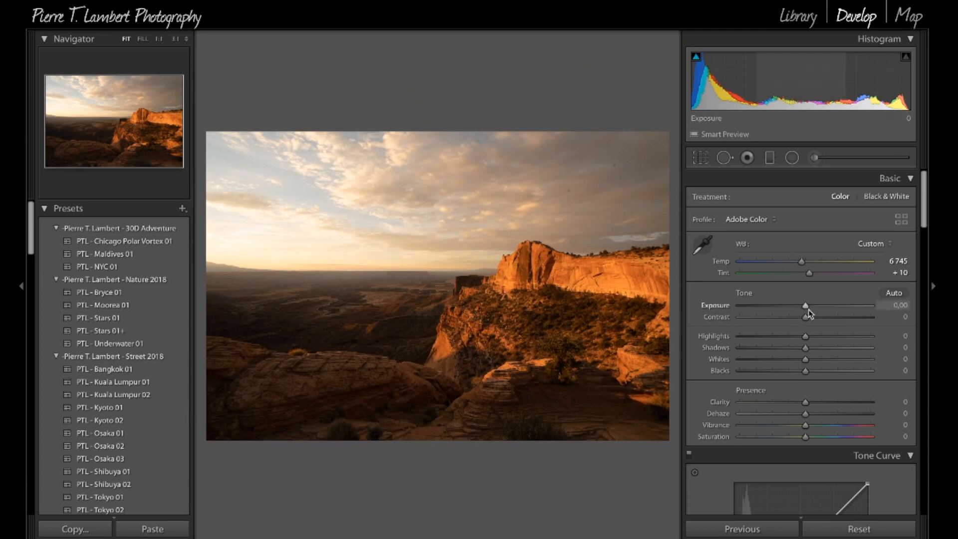
# - Raise the photo's exposure to +0.70
pyautogui.scroll(-3, 793, 349)
pyautogui.scroll(2, 793, 353)
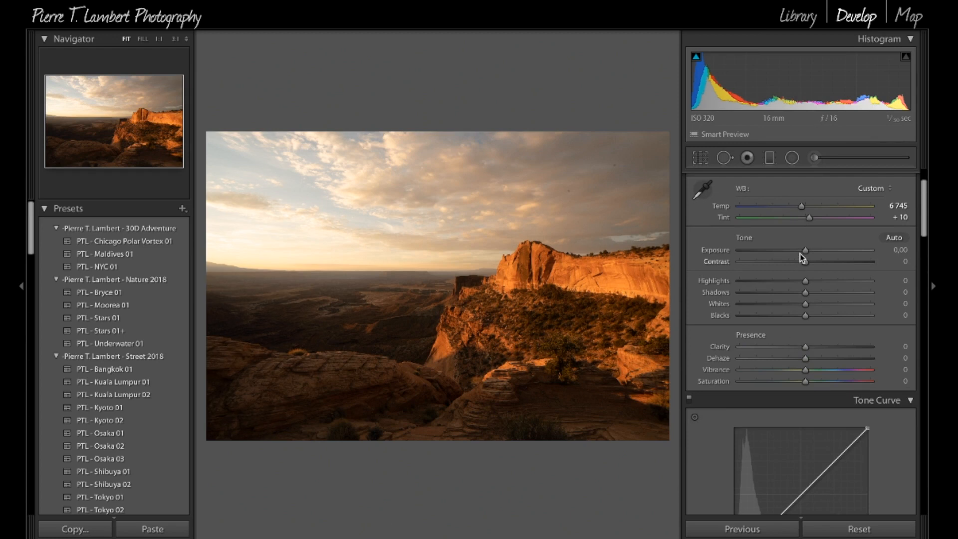
pyautogui.moveTo(806, 250); pyautogui.dragTo(815, 251)
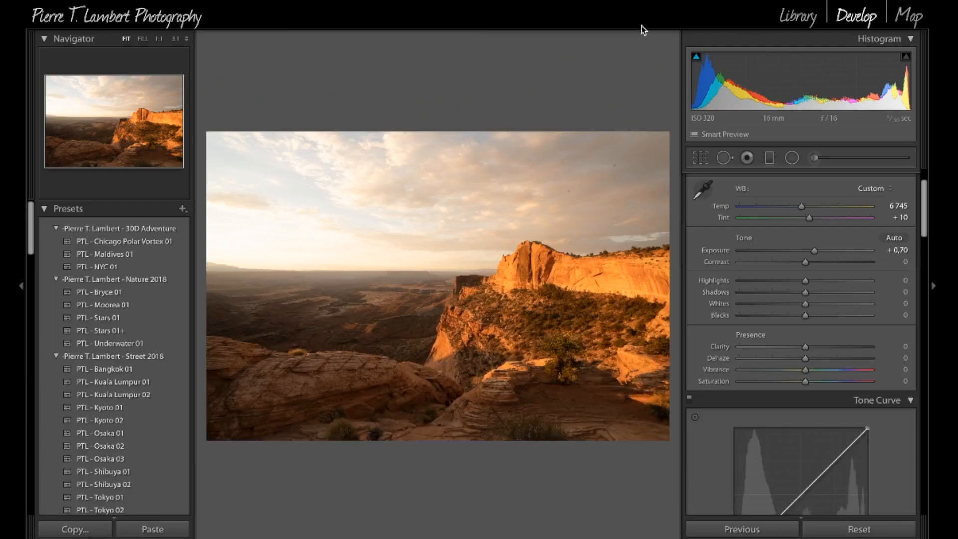
# - Check the shadow clipping, test highlight clipping with exposure at +2.60, and undo that exposure change
pyautogui.click(696, 57)
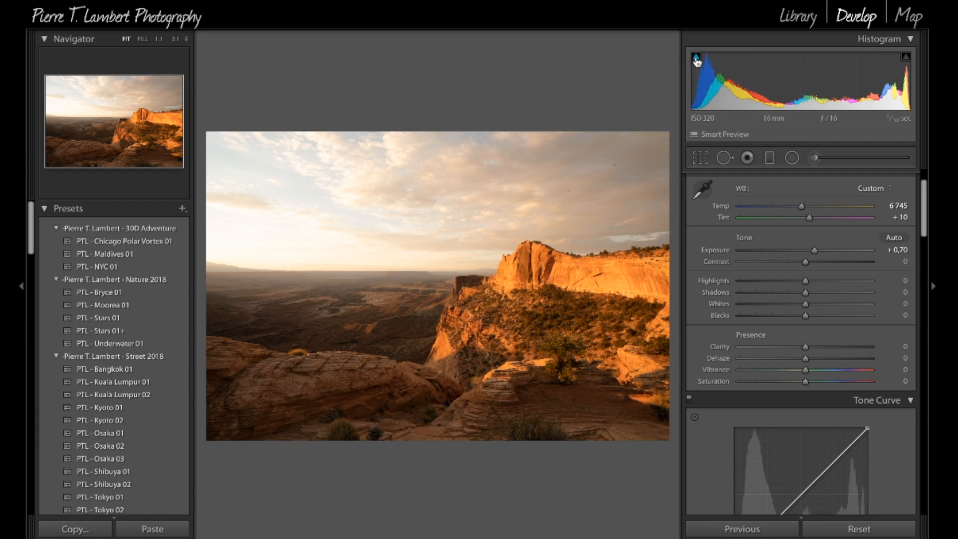
pyautogui.click(450, 418)
pyautogui.click(422, 344)
pyautogui.moveTo(819, 249); pyautogui.dragTo(838, 250)
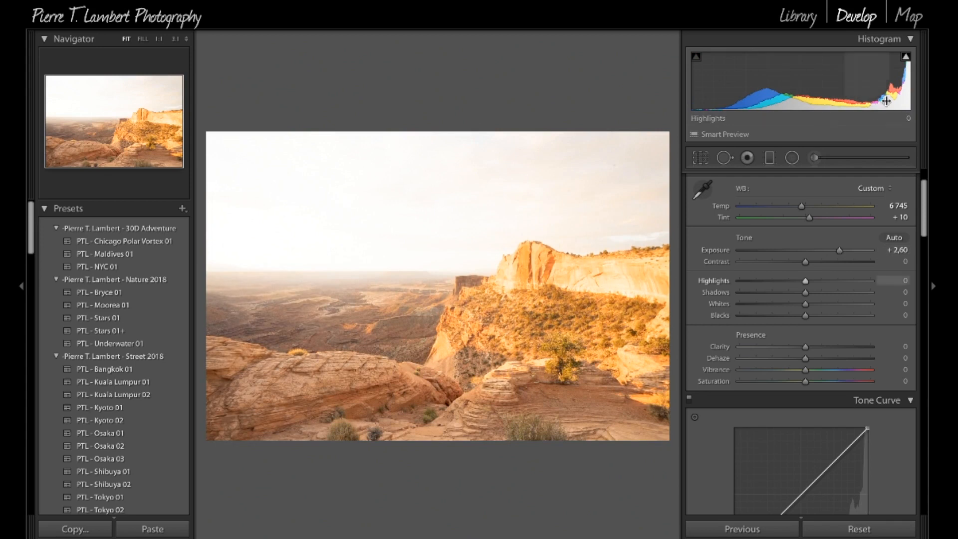
pyautogui.click(905, 58)
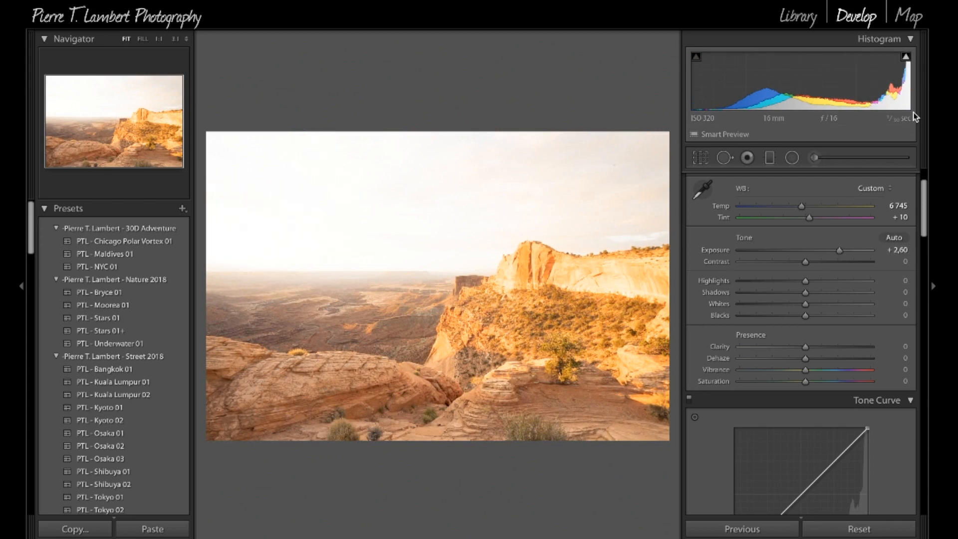
pyautogui.hotkey('ctrl', 'z')
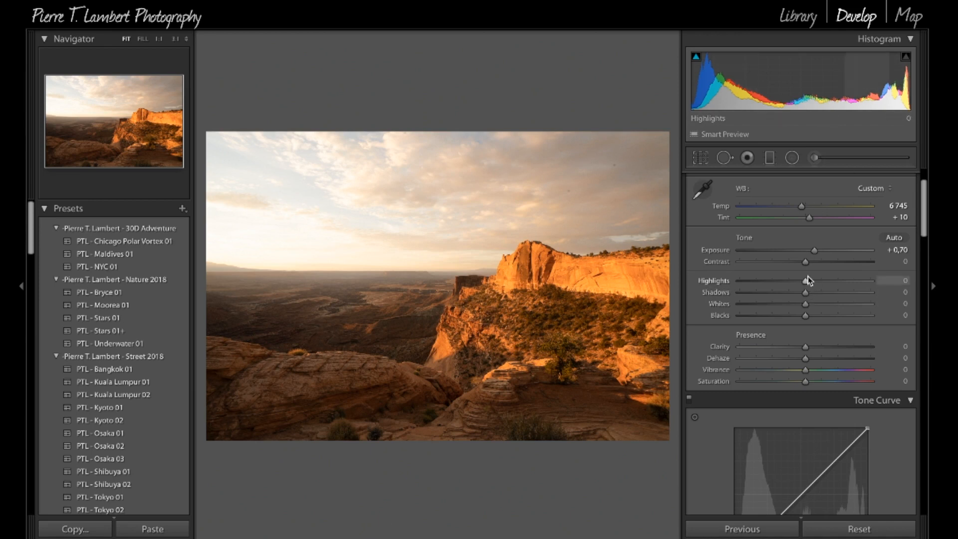
# - Shape the RGB tone curve into a gentle S-curve with anchor points, slightly lowering the shadows and lifting the highlights
pyautogui.scroll(-4, 809, 282)
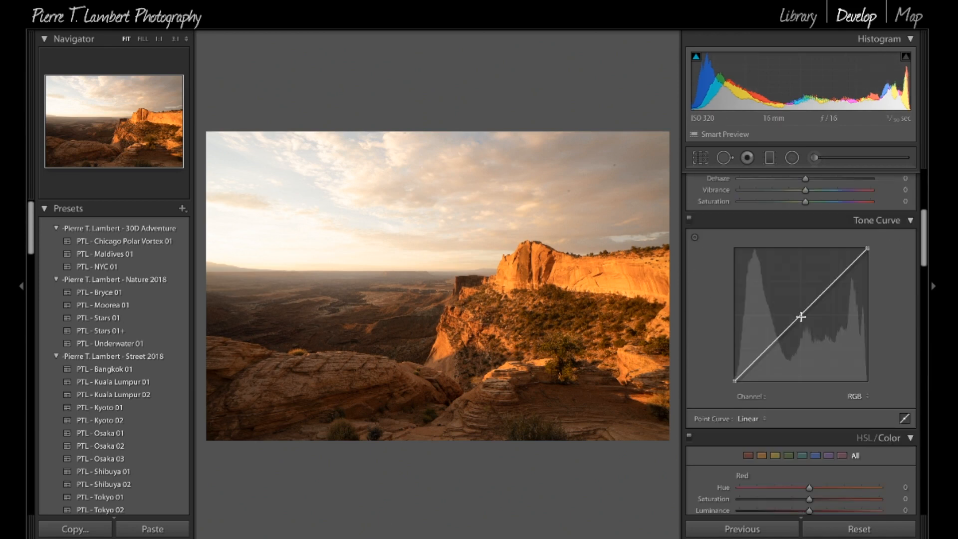
pyautogui.moveTo(798, 314)
pyautogui.mouseDown()
pyautogui.moveTo(815, 315)
pyautogui.moveTo(801, 314)
pyautogui.mouseUp()
pyautogui.moveTo(763, 354); pyautogui.dragTo(742, 376)
pyautogui.moveTo(778, 341); pyautogui.dragTo(778, 340)
pyautogui.moveTo(841, 276)
pyautogui.mouseDown()
pyautogui.moveTo(825, 292)
pyautogui.moveTo(851, 263)
pyautogui.mouseUp()
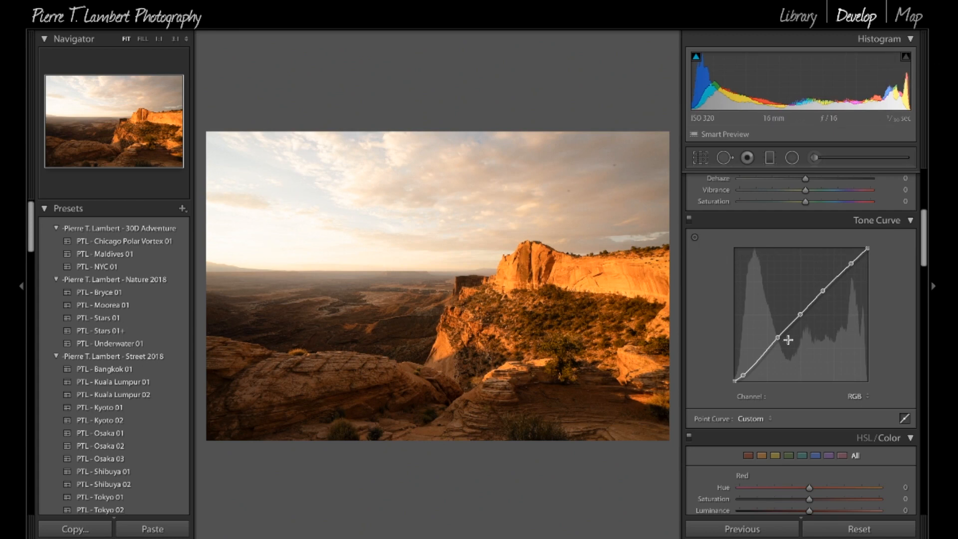
pyautogui.moveTo(779, 339); pyautogui.dragTo(784, 339)
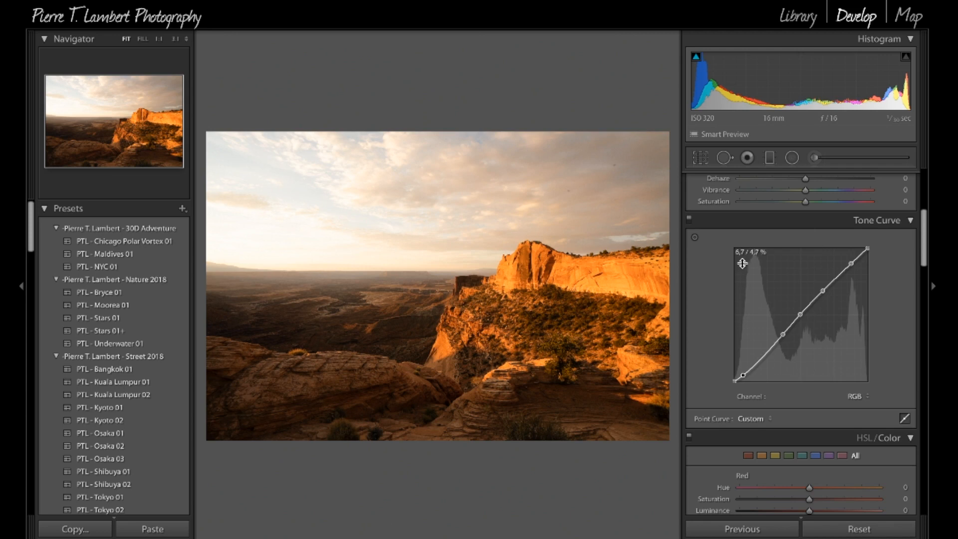
# - Toggle the tone curve adjustment off and on repeatedly to compare its effect on the photo
pyautogui.scroll(5, 743, 270)
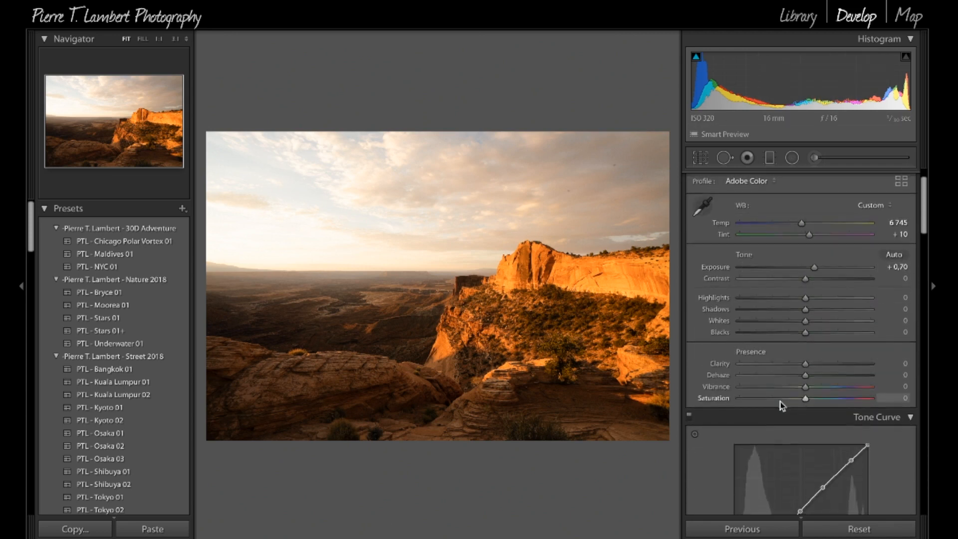
pyautogui.scroll(-3, 780, 402)
pyautogui.click(690, 322)
pyautogui.click(690, 323)
pyautogui.click(690, 323)
pyautogui.click(690, 323)
pyautogui.click(690, 323)
pyautogui.click(690, 323)
pyautogui.click(690, 323)
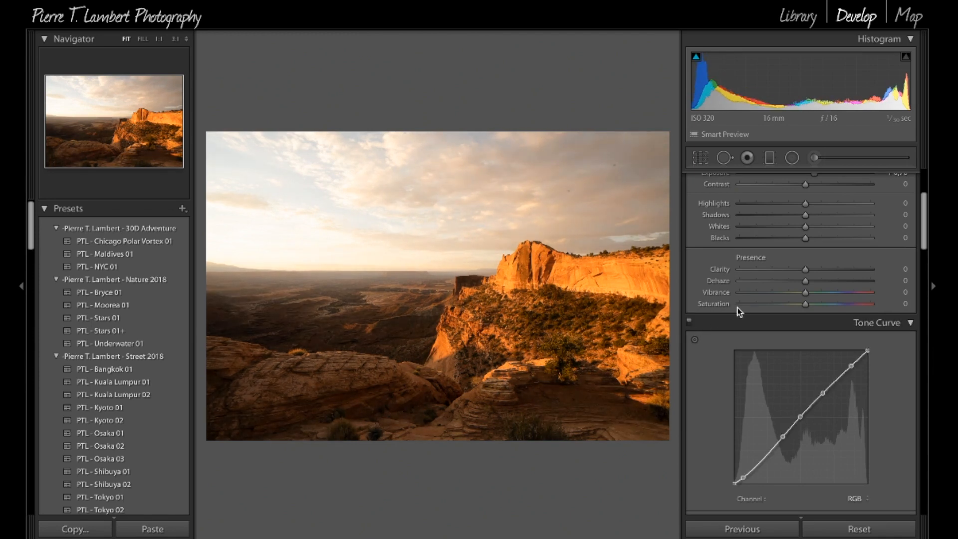
# - Try Highlights at −100 and Shadows at +100, undoing the Shadows change
pyautogui.scroll(3, 734, 307)
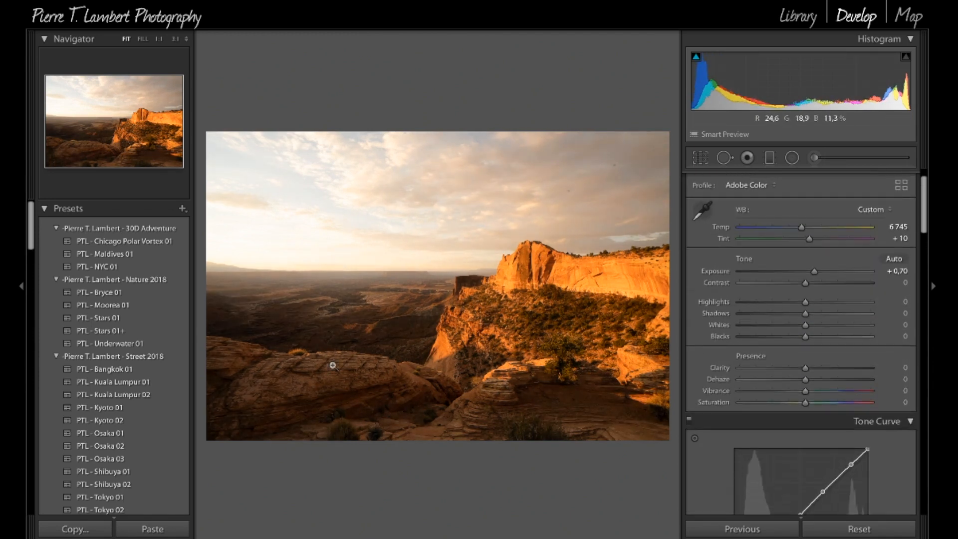
pyautogui.scroll(-5, 766, 375)
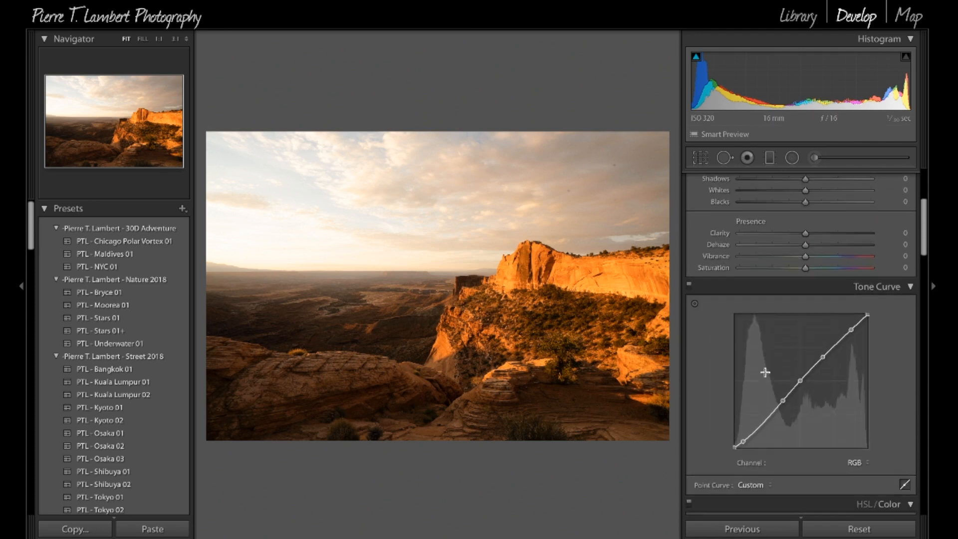
pyautogui.scroll(4, 764, 374)
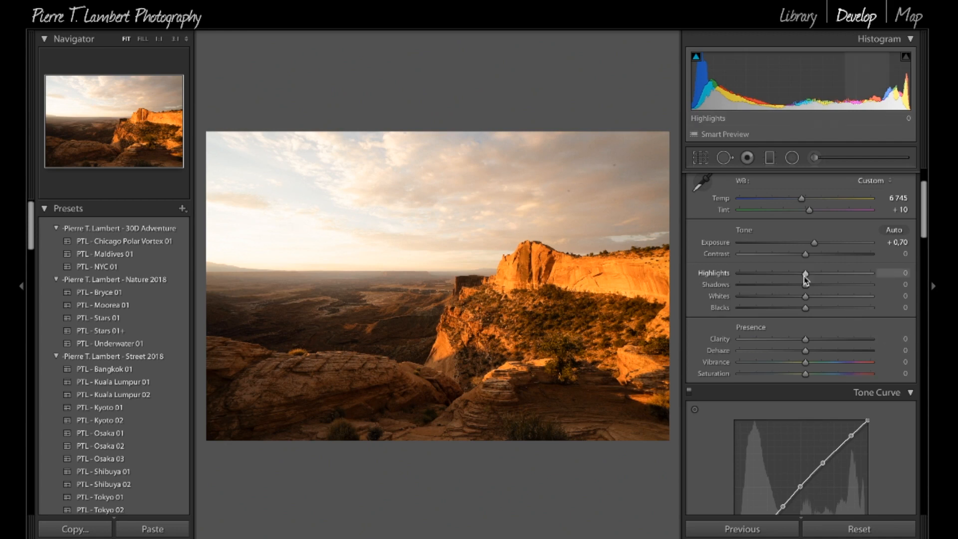
pyautogui.moveTo(804, 278); pyautogui.dragTo(734, 278)
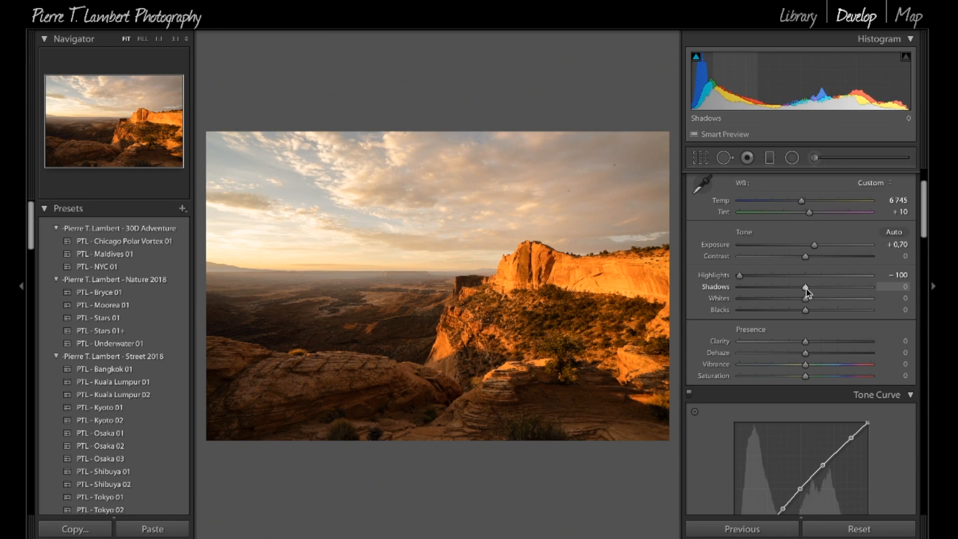
pyautogui.moveTo(805, 289); pyautogui.dragTo(928, 278)
pyautogui.hotkey('ctrl', 'z')
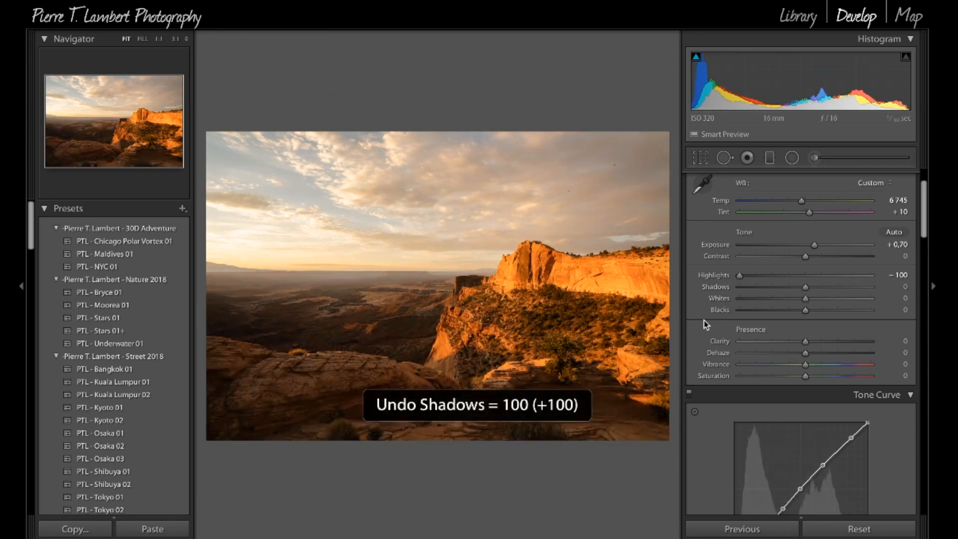
# - Set Highlights to −76 and Shadows to +49, comparing stronger and weaker shadow recovery along the way
pyautogui.moveTo(740, 277); pyautogui.dragTo(758, 282)
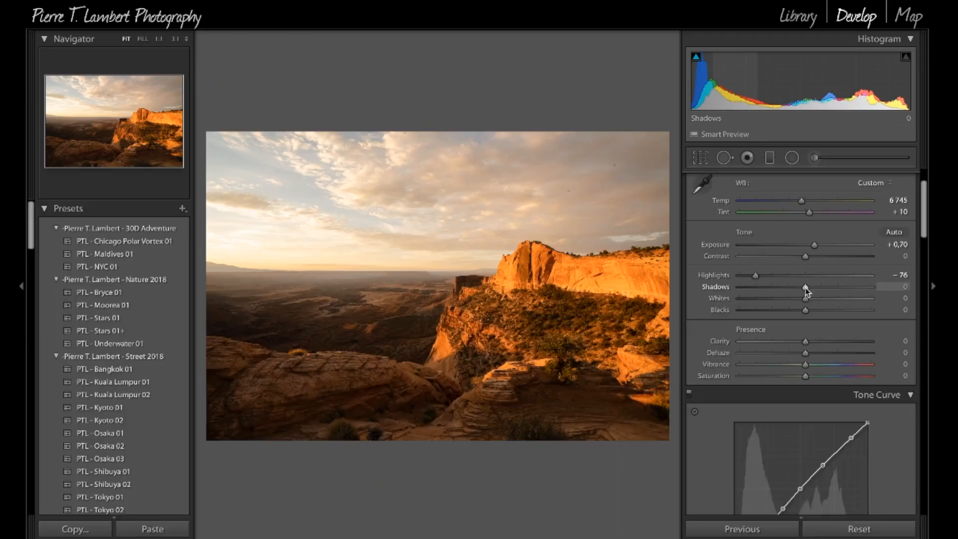
pyautogui.moveTo(810, 287); pyautogui.dragTo(838, 287)
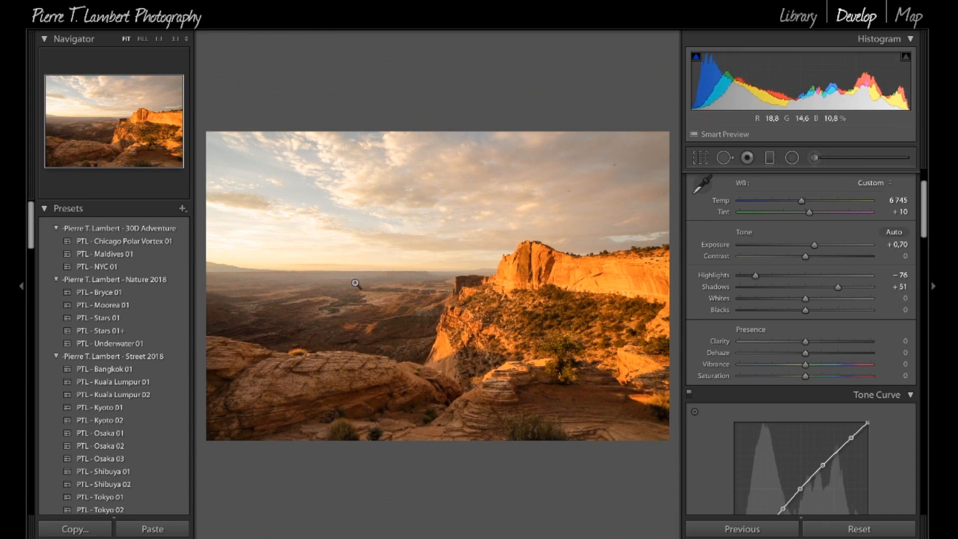
pyautogui.moveTo(837, 289)
pyautogui.mouseDown()
pyautogui.moveTo(870, 288)
pyautogui.moveTo(777, 288)
pyautogui.moveTo(832, 287)
pyautogui.moveTo(822, 289)
pyautogui.mouseUp()
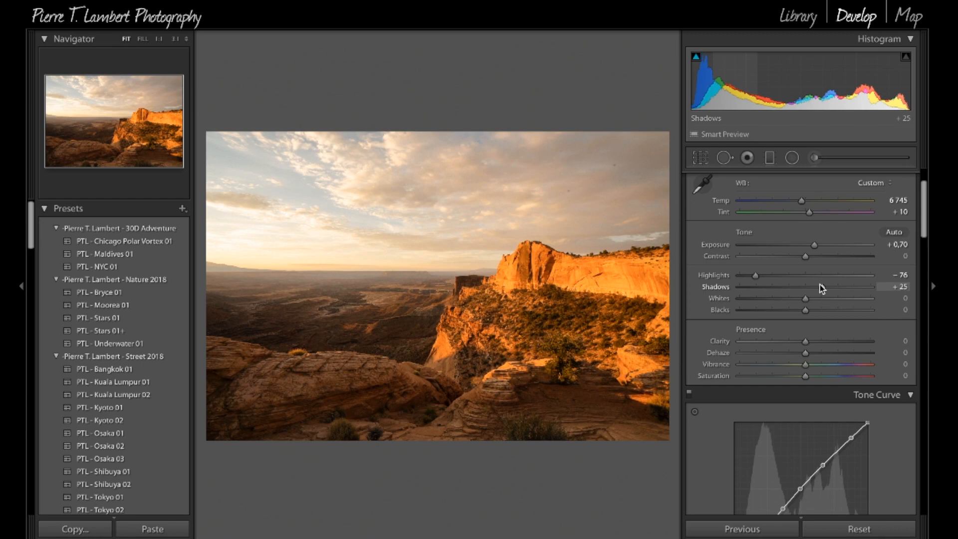
pyautogui.moveTo(820, 288); pyautogui.dragTo(837, 286)
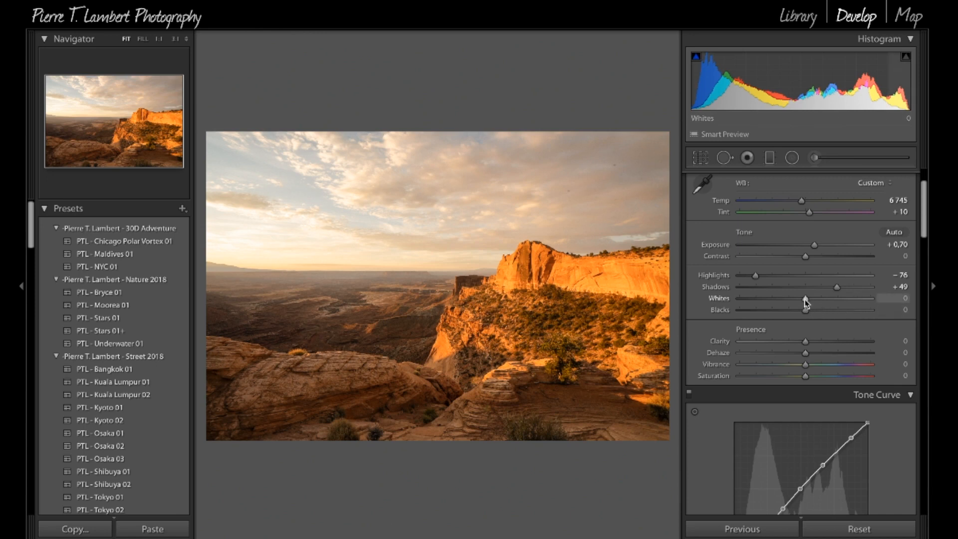
# - Set Whites to −9, Blacks to +15 and Clarity to +27
pyautogui.moveTo(812, 302); pyautogui.dragTo(829, 313)
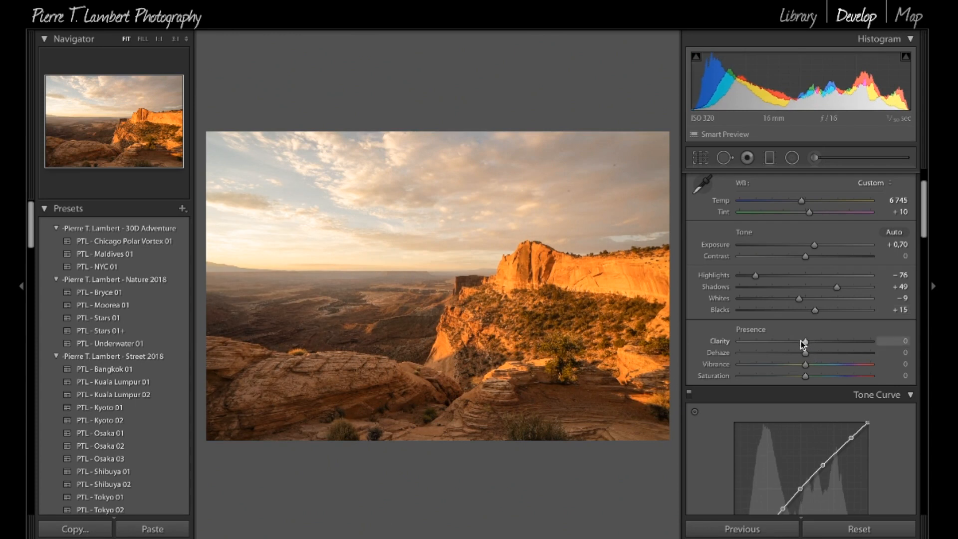
pyautogui.moveTo(806, 343)
pyautogui.mouseDown()
pyautogui.moveTo(888, 325)
pyautogui.moveTo(808, 337)
pyautogui.moveTo(828, 337)
pyautogui.moveTo(823, 344)
pyautogui.mouseUp()
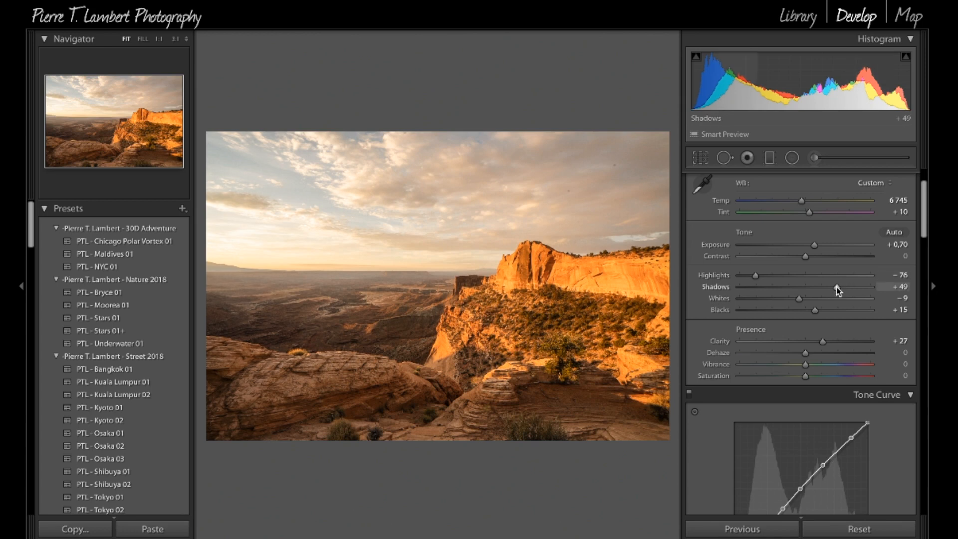
# - Compare the photo before and after the edits, and reduce Shadows to +26 and Blacks to +12
pyautogui.press('\\')
pyautogui.press('\\')
pyautogui.press('\\')
pyautogui.press('\\')
pyautogui.moveTo(837, 286); pyautogui.dragTo(813, 312)
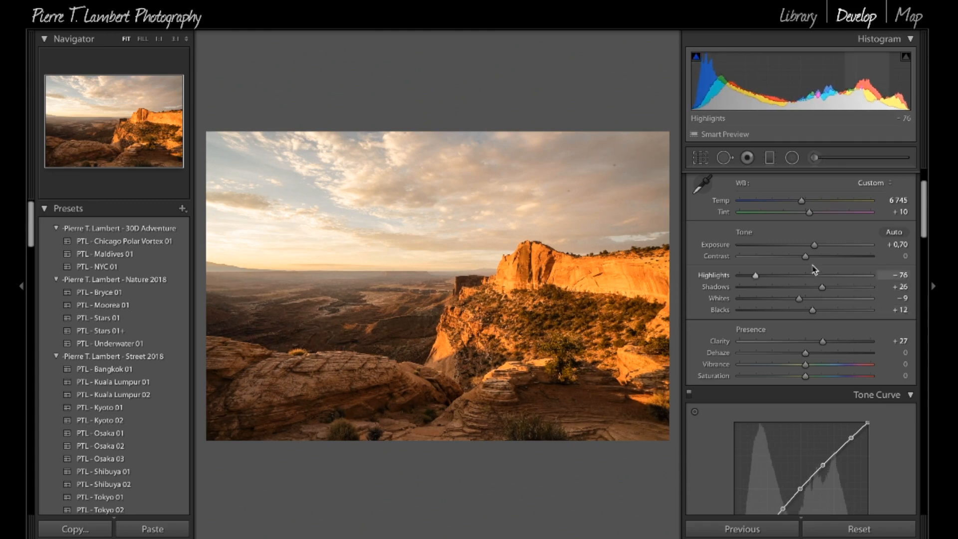
# - Lower the two darkest anchor points of the RGB tone curve slightly to deepen the shadows
pyautogui.scroll(-4, 806, 299)
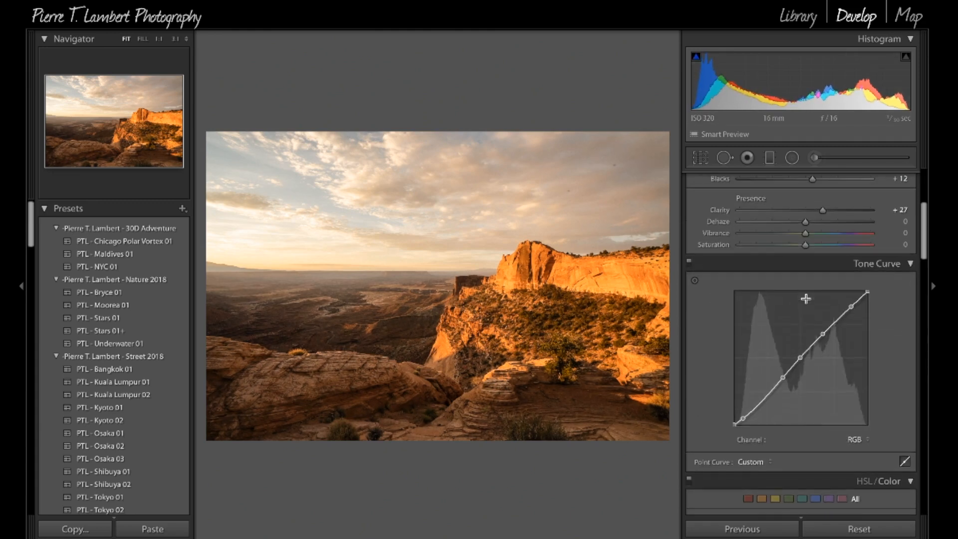
pyautogui.click(783, 376)
pyautogui.moveTo(784, 376); pyautogui.dragTo(786, 379)
pyautogui.moveTo(744, 420); pyautogui.dragTo(745, 420)
pyautogui.scroll(5, 759, 381)
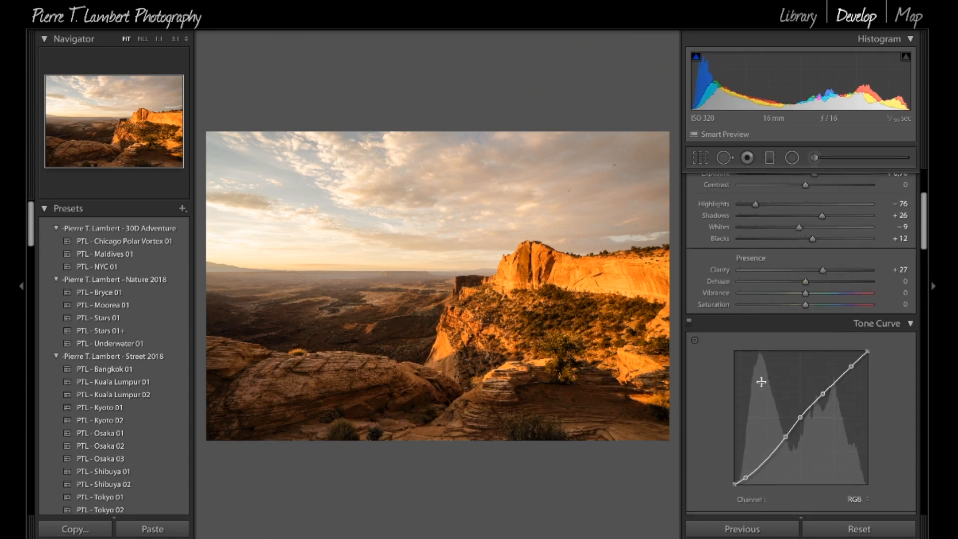
# - Set Shadows to +52, Whites to −16, Vibrance to +3 and Saturation to −8, and compare the photo before and after the edits
pyautogui.moveTo(824, 252); pyautogui.dragTo(794, 263)
pyautogui.moveTo(805, 329); pyautogui.dragTo(802, 343)
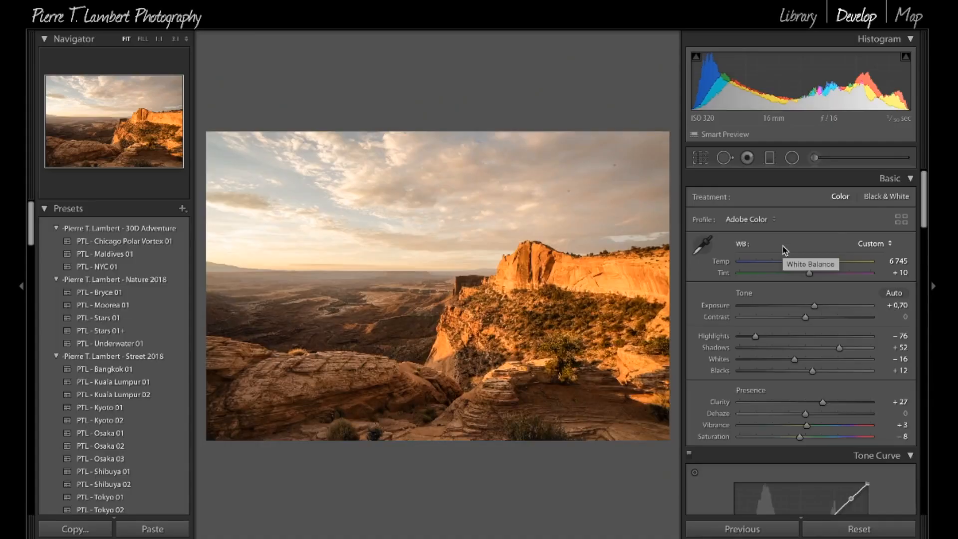
pyautogui.press('\\')
pyautogui.press('\\')
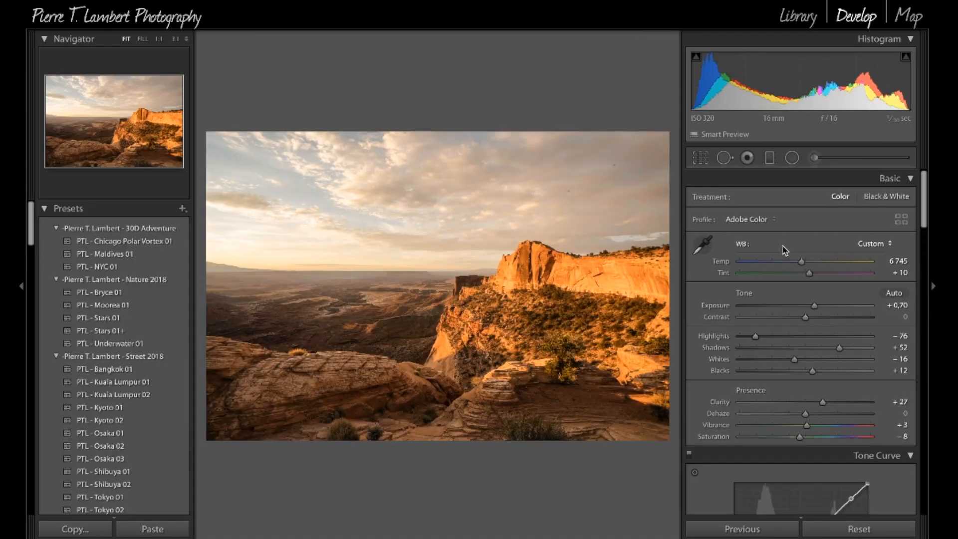
pyautogui.press('\\')
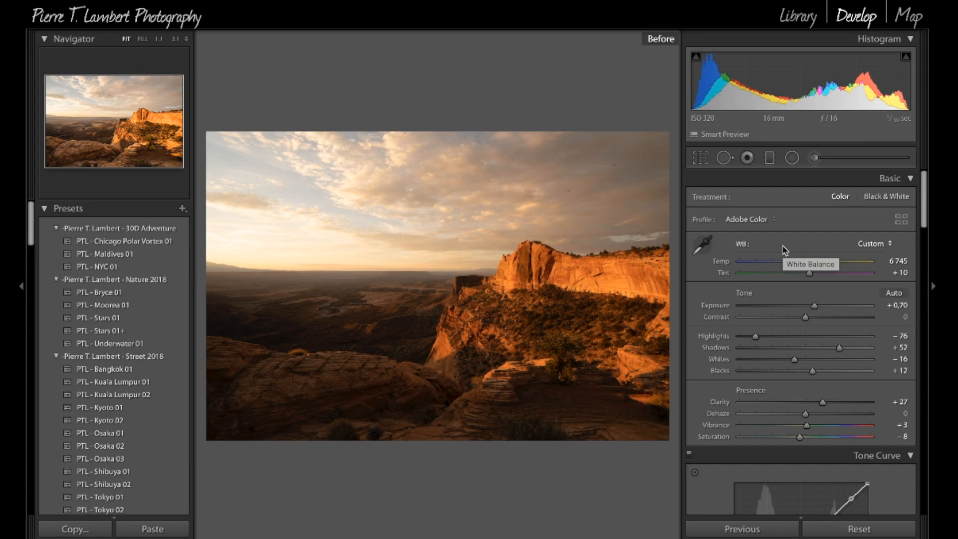
pyautogui.press('\\')
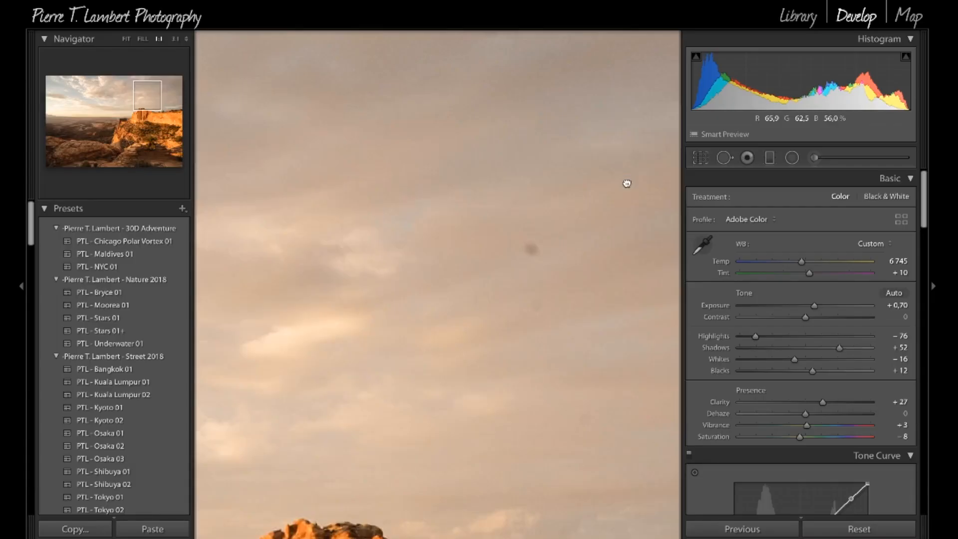
# - Heal the three dust spots in the sky above the cliff with Spot Removal, sampling clean sky close to the two left-hand spots
pyautogui.click(626, 183)
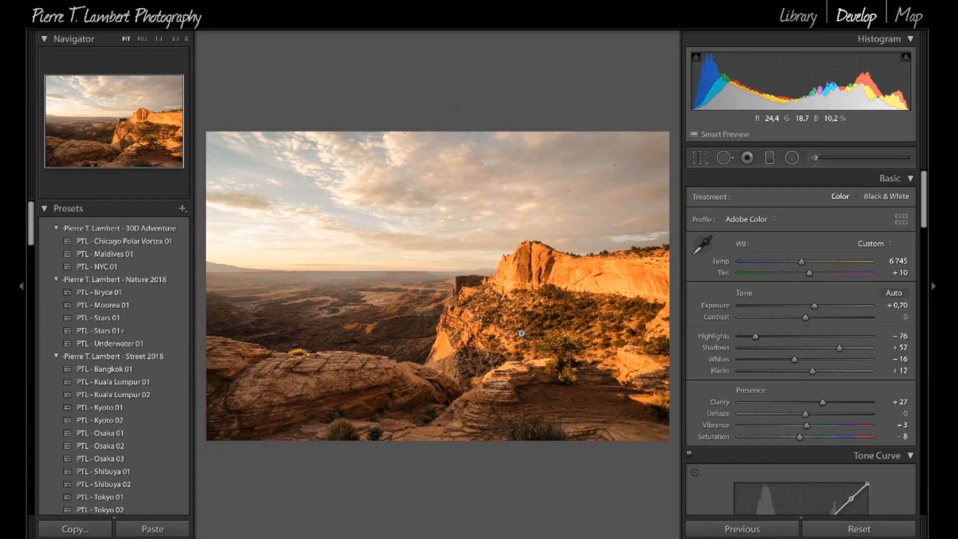
pyautogui.click(598, 165)
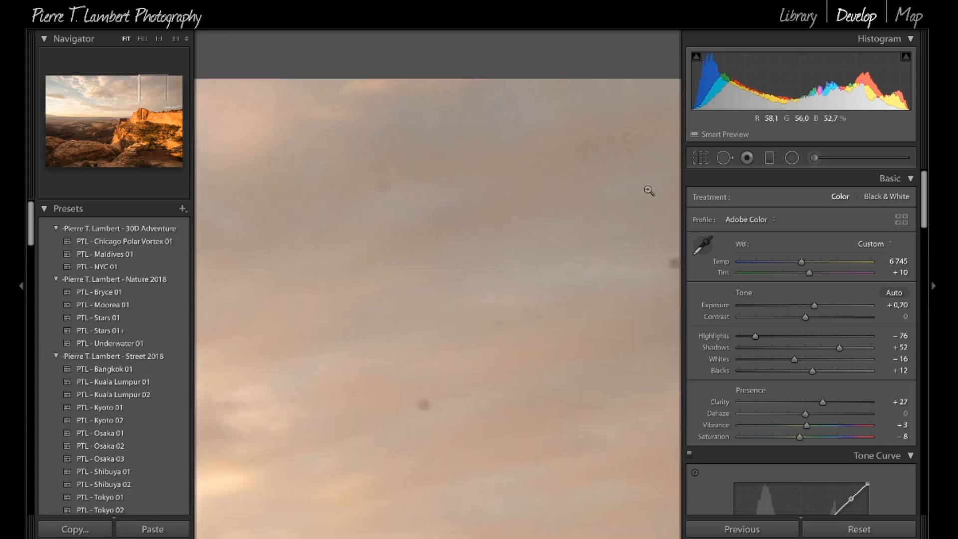
pyautogui.click(646, 188)
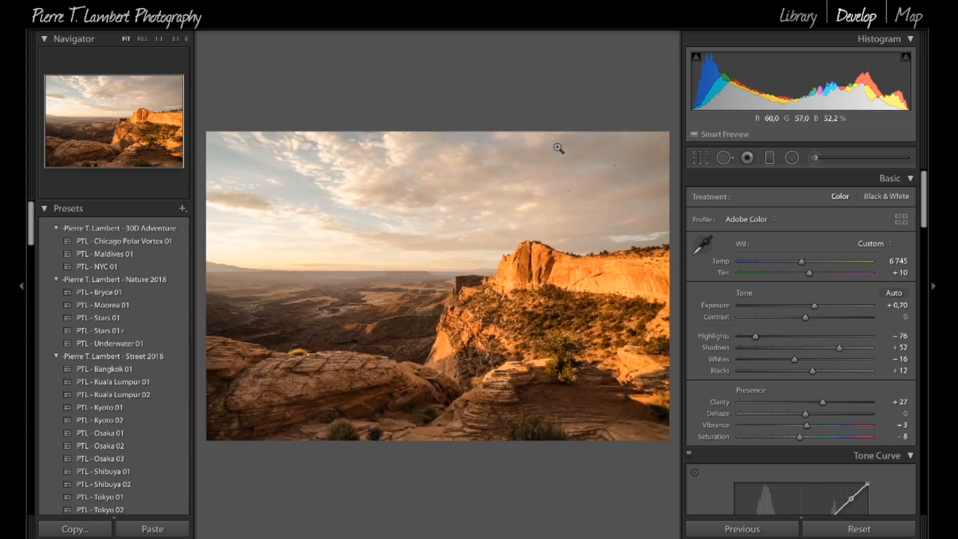
pyautogui.click(701, 158)
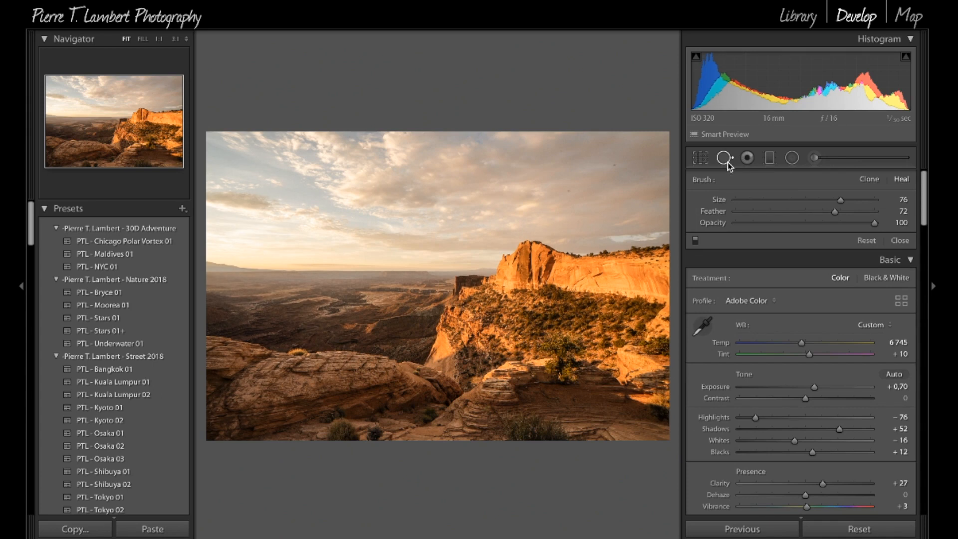
pyautogui.click(613, 164)
pyautogui.click(569, 190)
pyautogui.moveTo(580, 244)
pyautogui.mouseDown()
pyautogui.moveTo(573, 207)
pyautogui.moveTo(584, 192)
pyautogui.mouseUp()
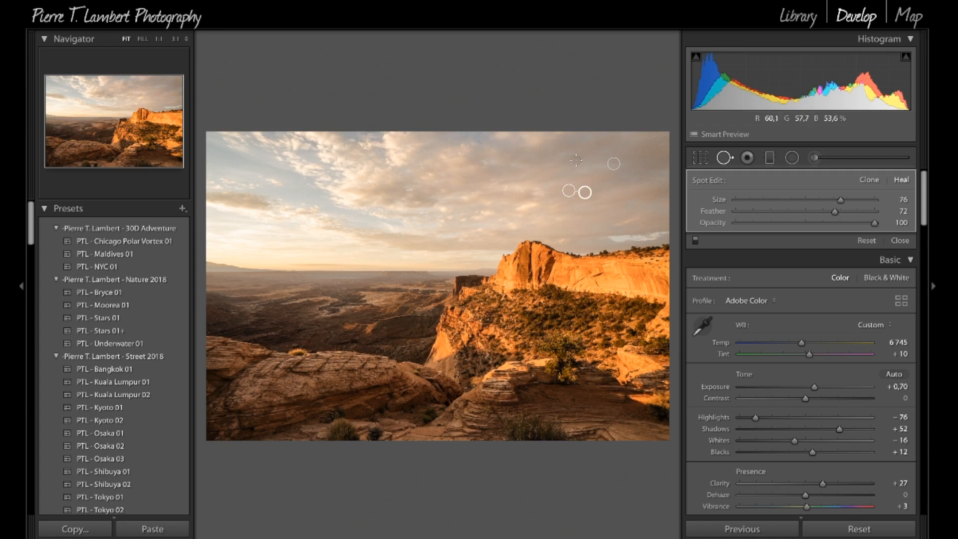
pyautogui.click(562, 151)
pyautogui.moveTo(578, 157)
pyautogui.mouseDown()
pyautogui.moveTo(284, 370)
pyautogui.moveTo(429, 355)
pyautogui.moveTo(475, 307)
pyautogui.moveTo(519, 198)
pyautogui.moveTo(575, 154)
pyautogui.mouseUp()
pyautogui.press('q')
# - Compare the retouched photo with its original unedited version
pyautogui.press('\\')
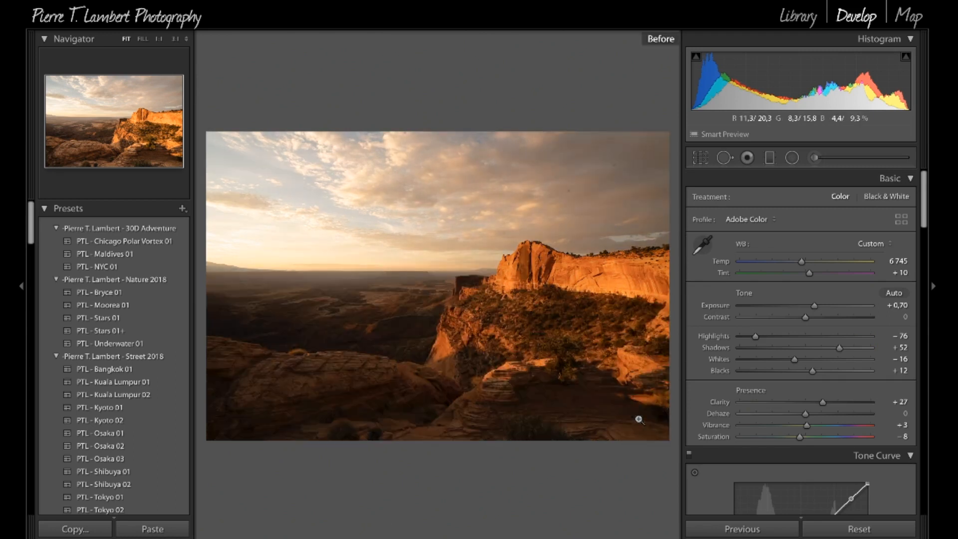
pyautogui.press('\\')
pyautogui.press('\\')
pyautogui.press('\\')
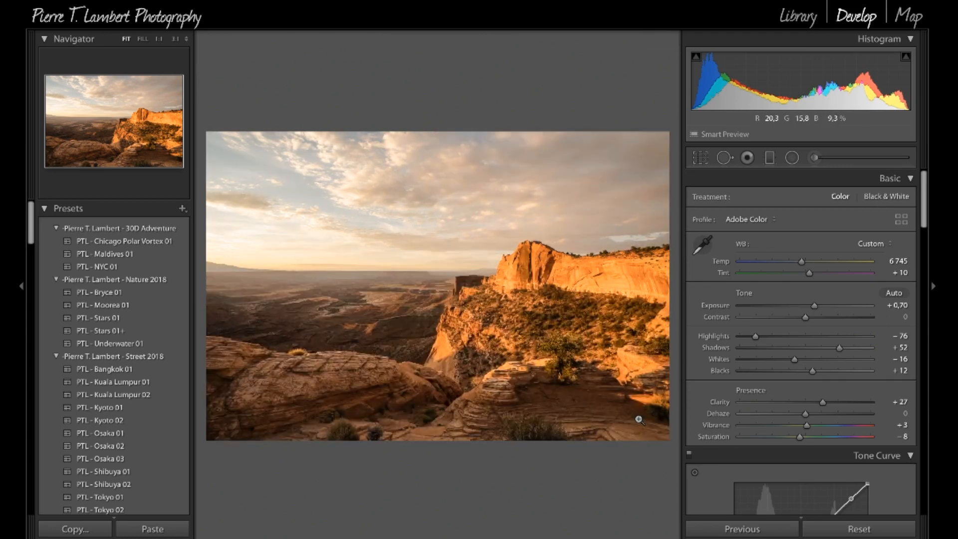